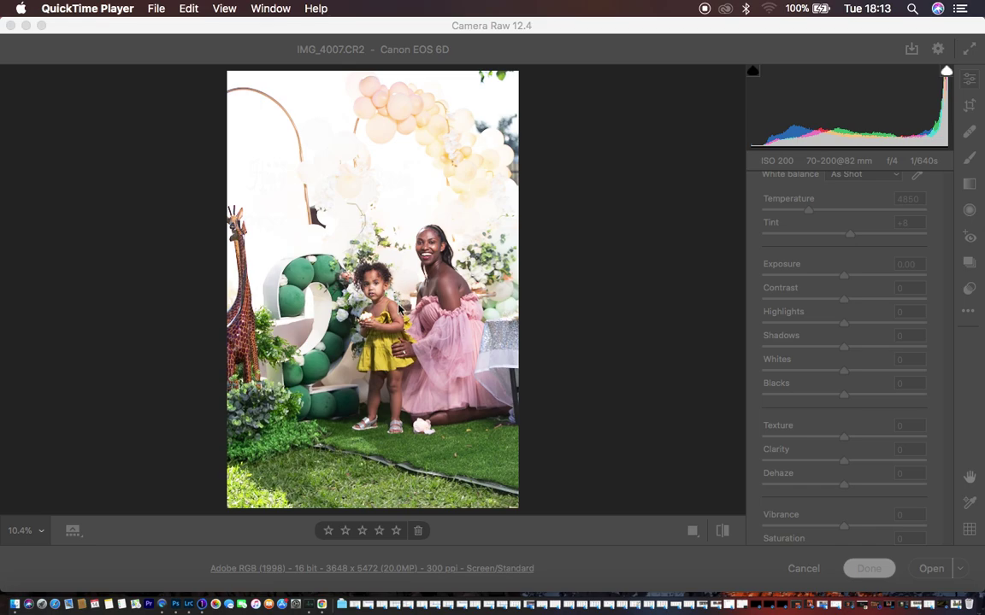
- Activate the Camera Raw window showing IMG_4007.CR2 so the Basic panel is ready for edits
click(587, 34)
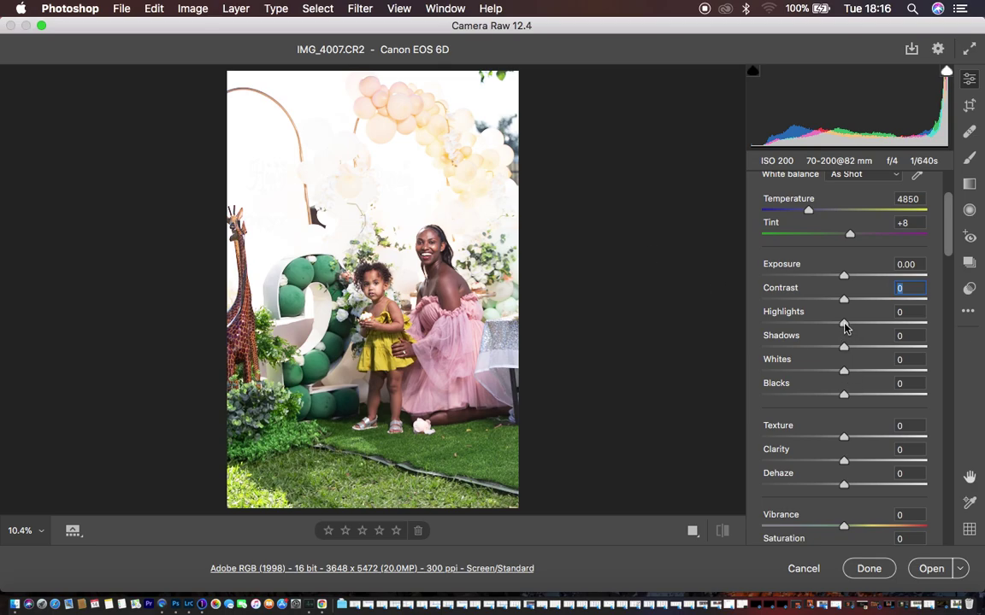
- Set Highlights to -100, check the Happy lettering at 100% against the original, then refit the view
drag(843, 325, 587, 308)
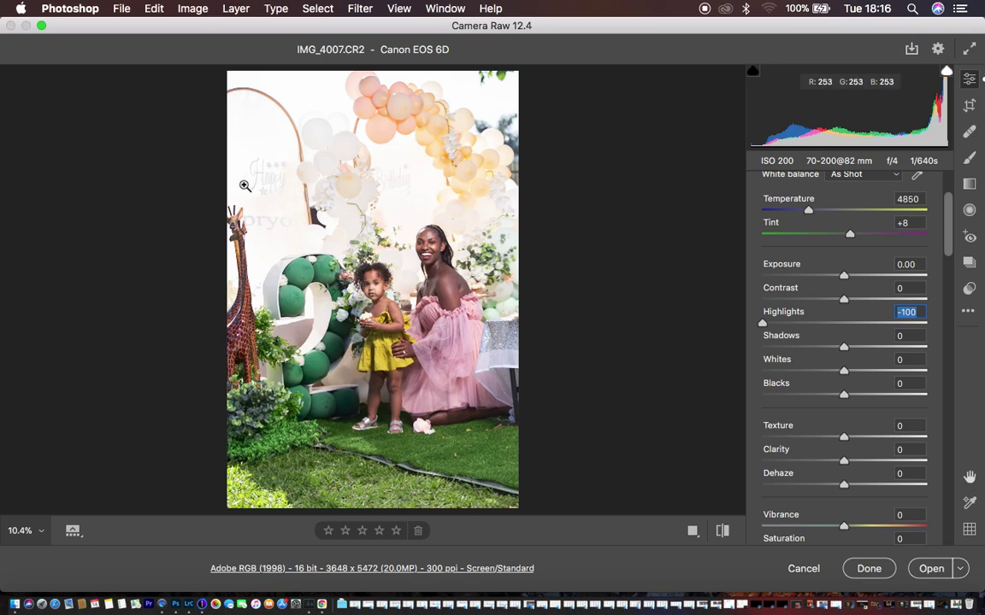
click(271, 181)
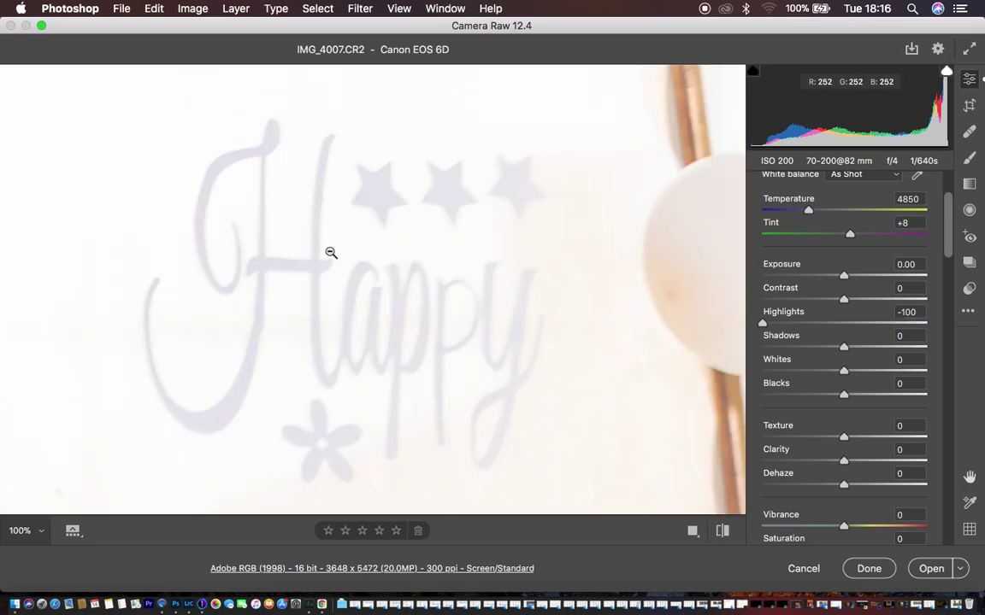
click(722, 531)
click(722, 531)
click(723, 531)
click(722, 531)
click(722, 531)
click(722, 530)
click(723, 531)
click(722, 531)
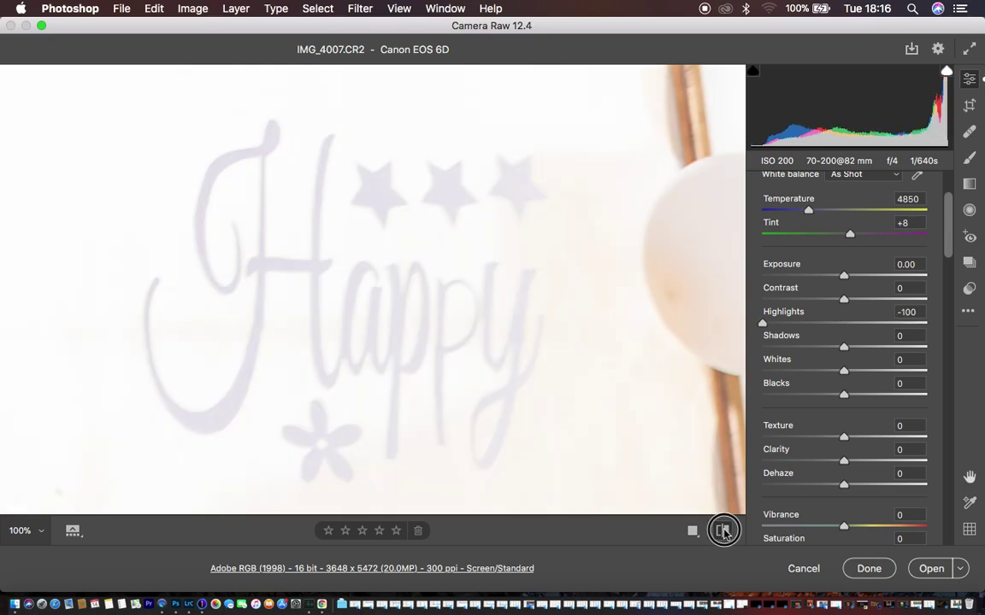
click(722, 531)
click(723, 531)
click(457, 343)
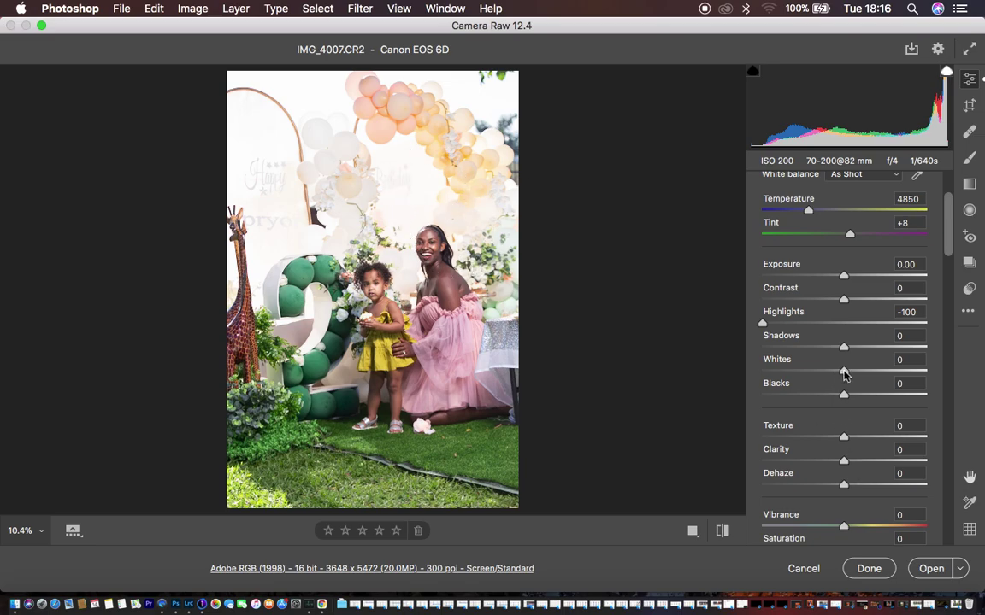
- Set Whites to -100, compare the Birthday lettering at 100% before and after, then refit
drag(844, 374, 660, 371)
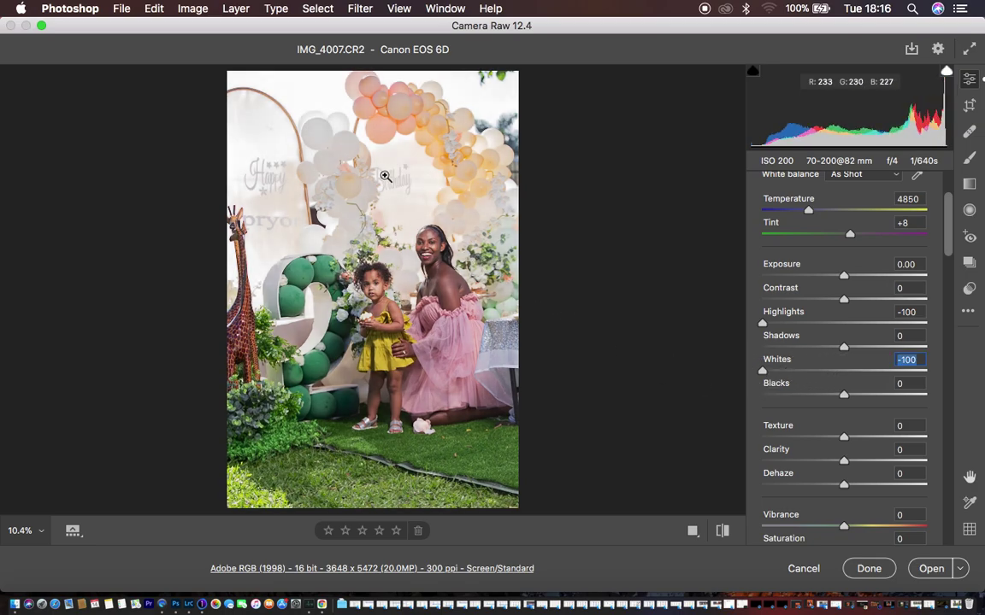
click(392, 181)
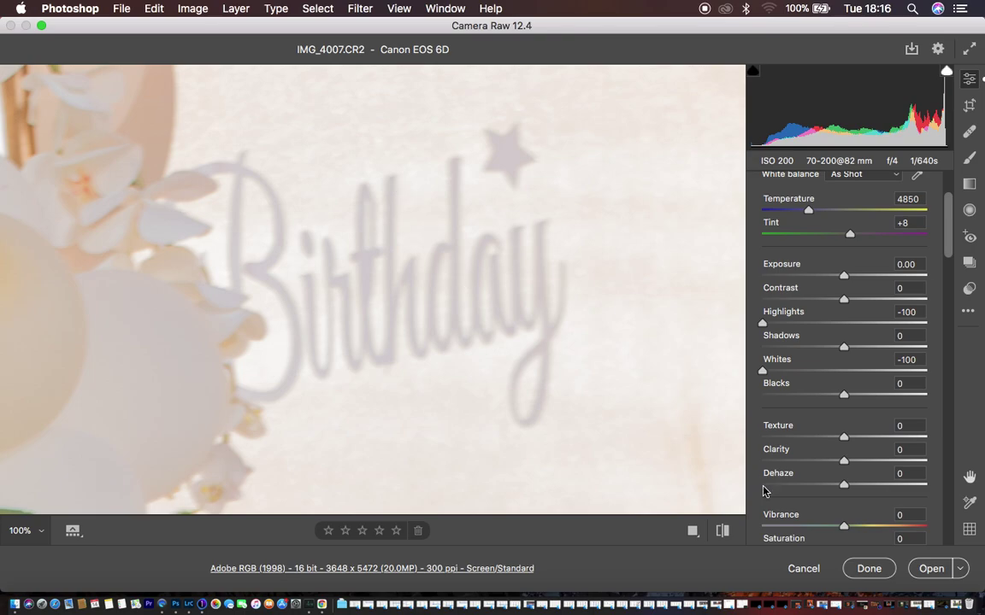
click(721, 530)
click(723, 531)
click(723, 530)
click(722, 531)
click(722, 531)
click(722, 531)
click(722, 531)
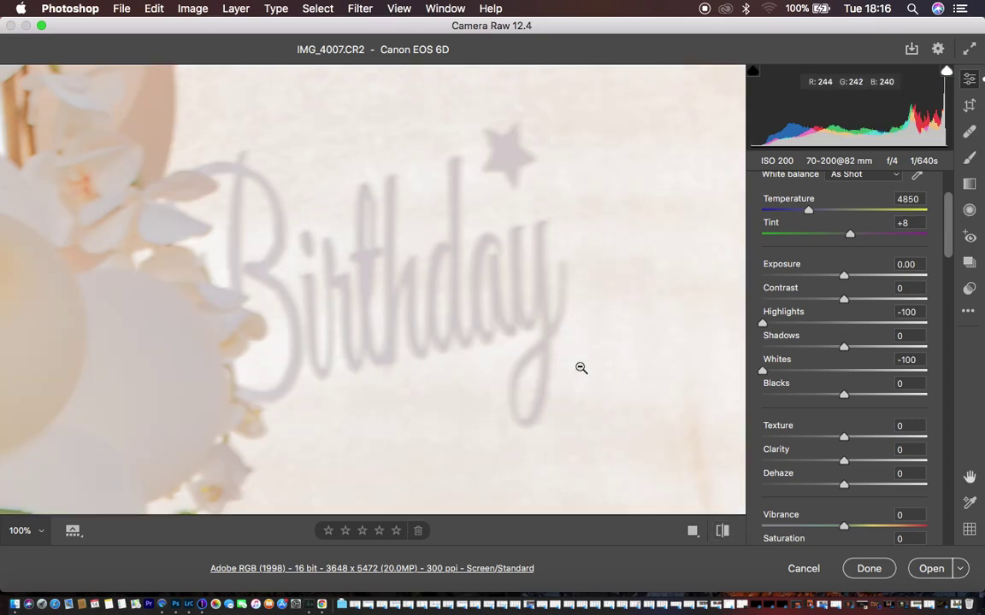
click(722, 531)
click(722, 530)
click(495, 292)
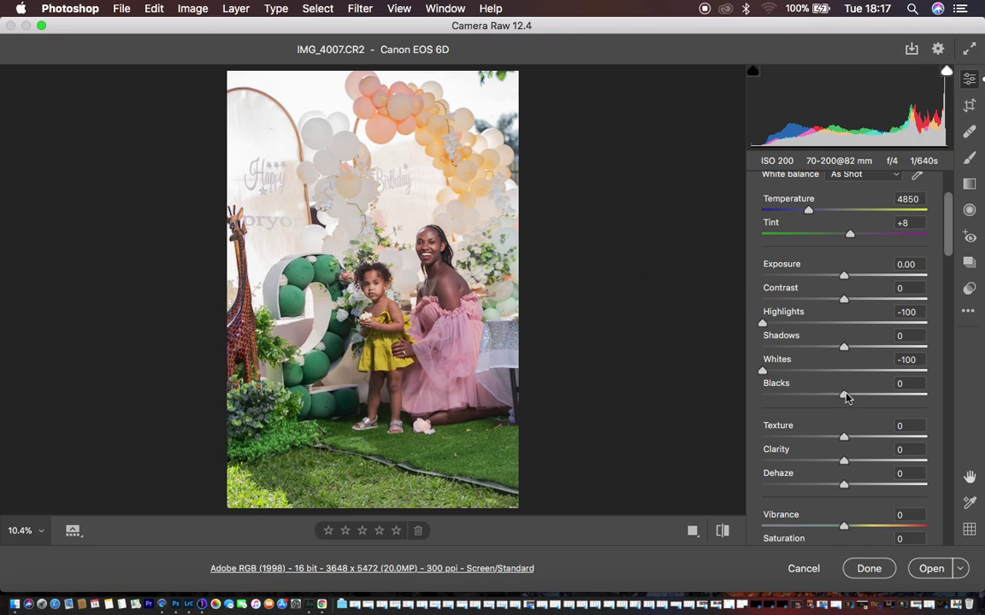
- Set Blacks to -29, Shadows to +35 and Contrast to +21
drag(846, 394, 822, 399)
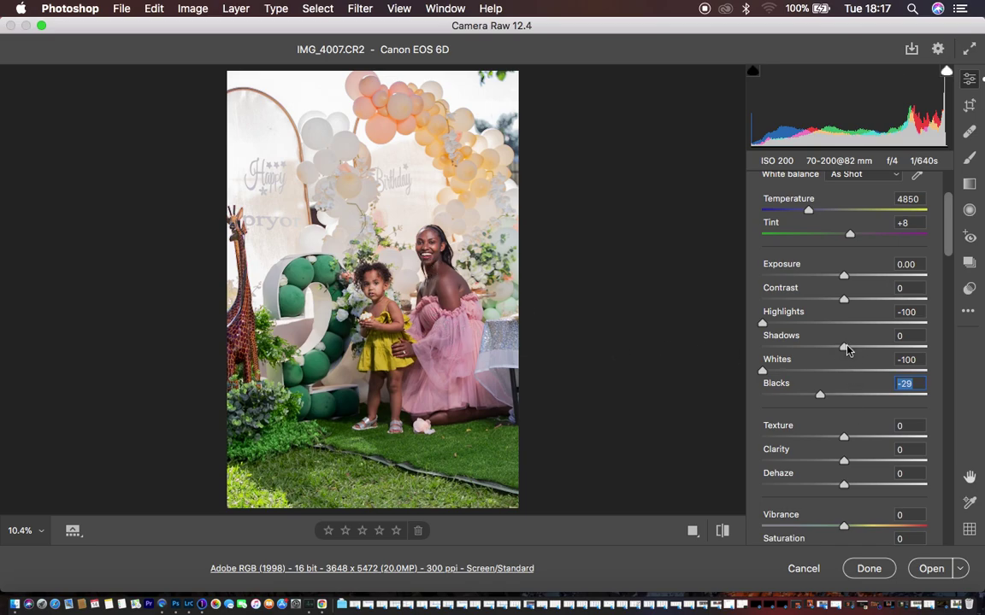
drag(851, 349, 872, 345)
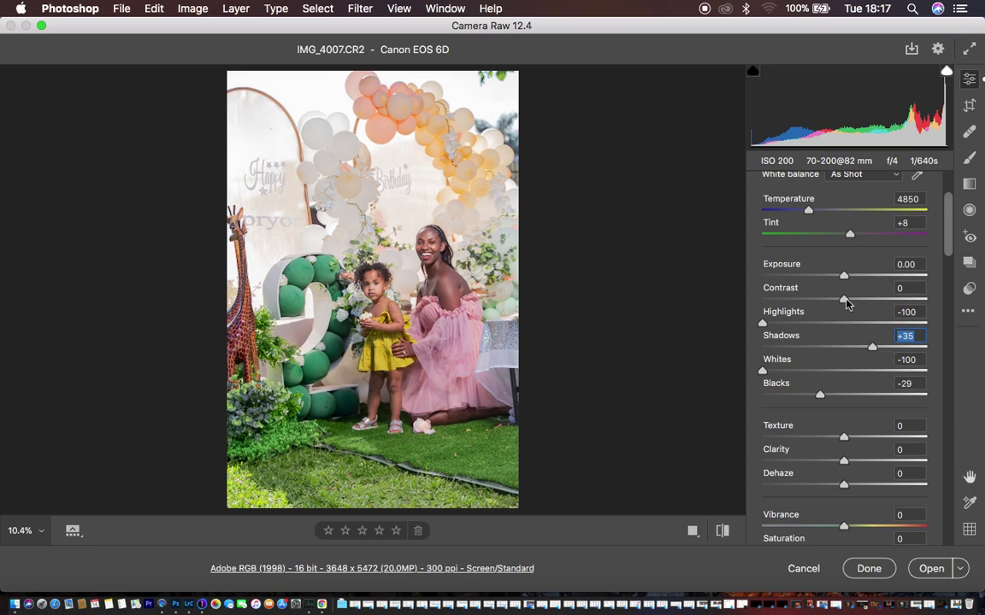
drag(846, 304, 861, 301)
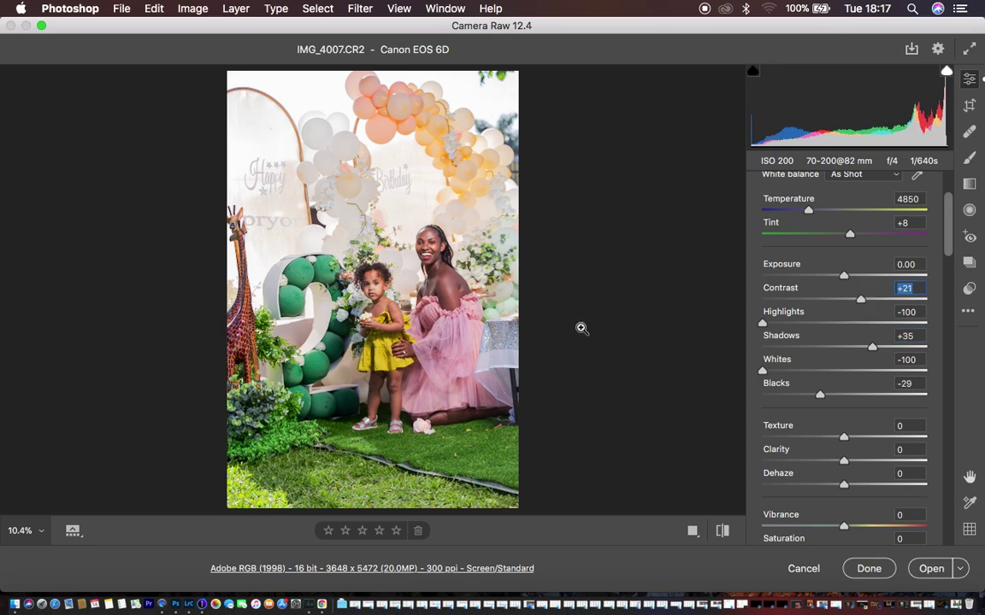
- Toggle before/after to compare the Basic tone edits with the original photo
click(722, 531)
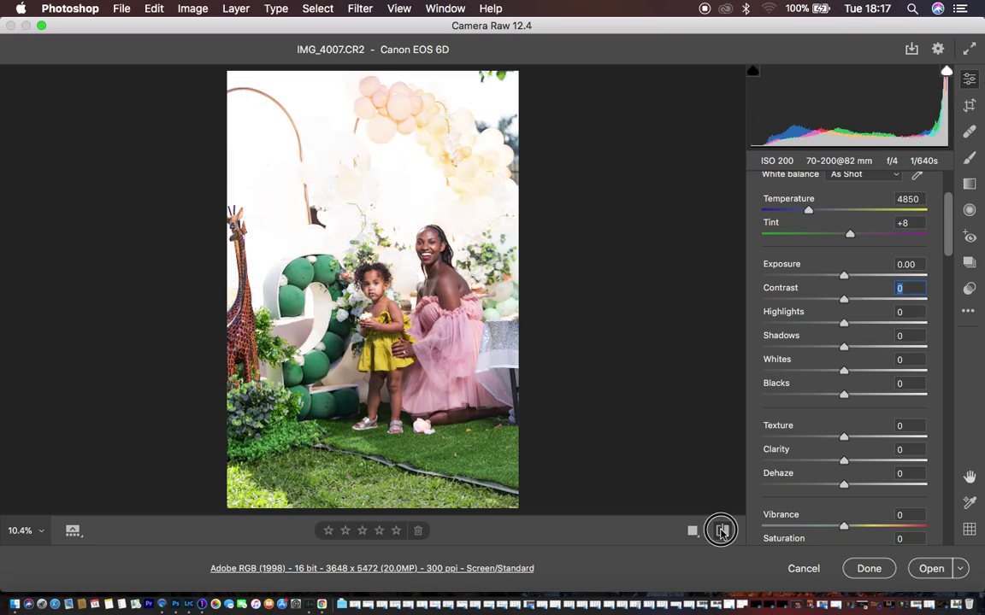
click(722, 531)
click(722, 531)
click(723, 530)
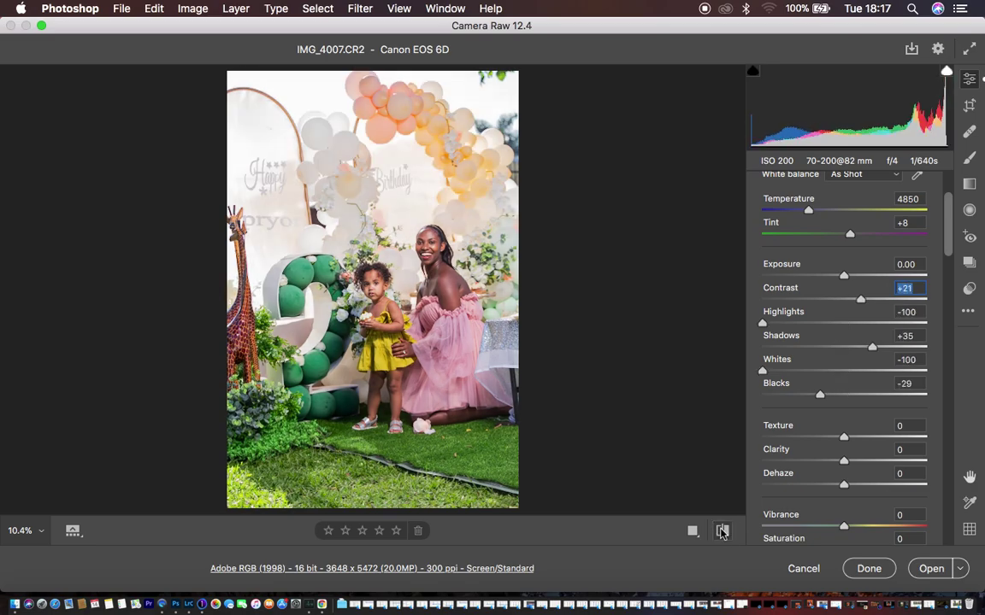
click(722, 531)
click(722, 530)
- Raise Dehaze to +32 to cut the haze in the backlit scene
scroll(880, 473, down, 2)
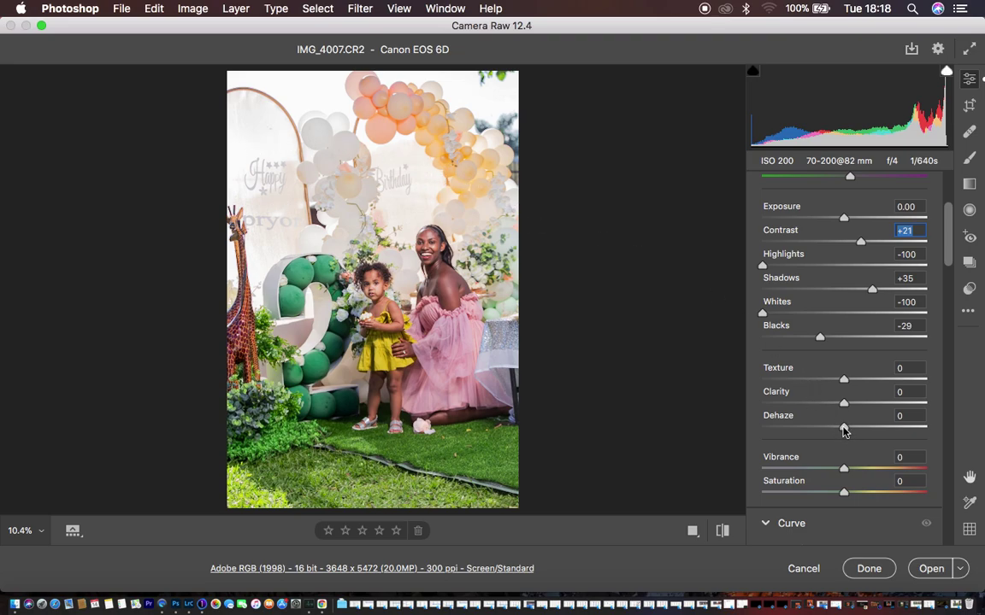
drag(845, 431, 868, 430)
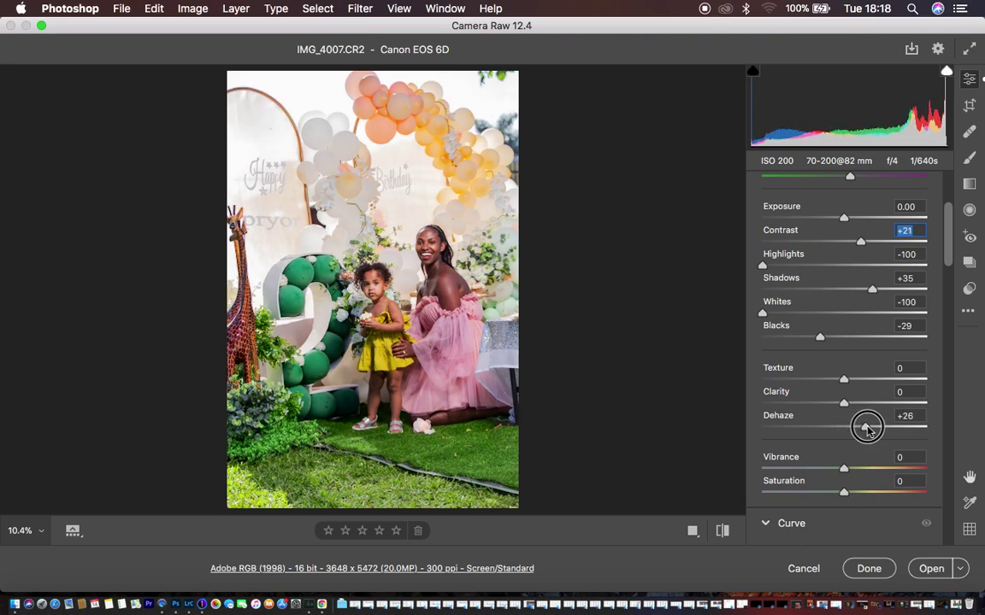
drag(867, 429, 873, 429)
- Toggle before/after to compare the dehazed photo with the unedited original
click(722, 531)
click(722, 531)
click(722, 531)
click(722, 531)
click(723, 531)
click(723, 531)
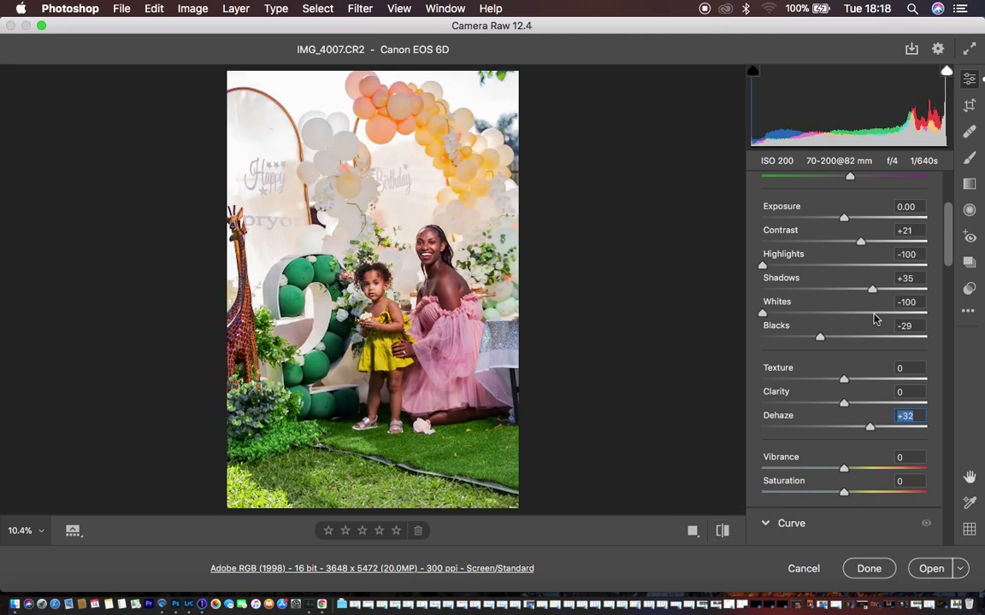
- Lift Shadows to +55 and set Vibrance and Clarity each to +3
drag(875, 292, 892, 293)
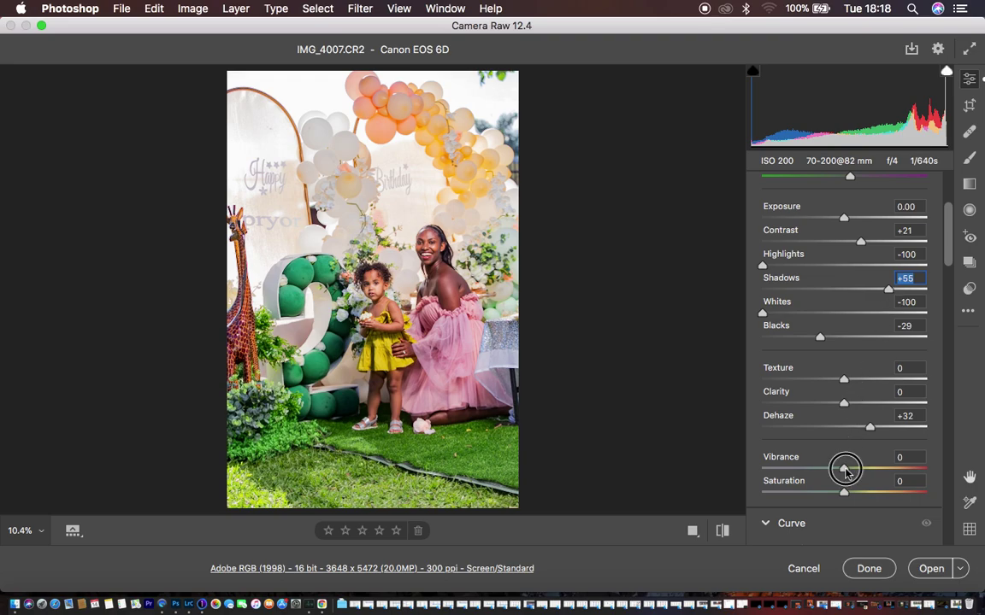
drag(844, 470, 846, 469)
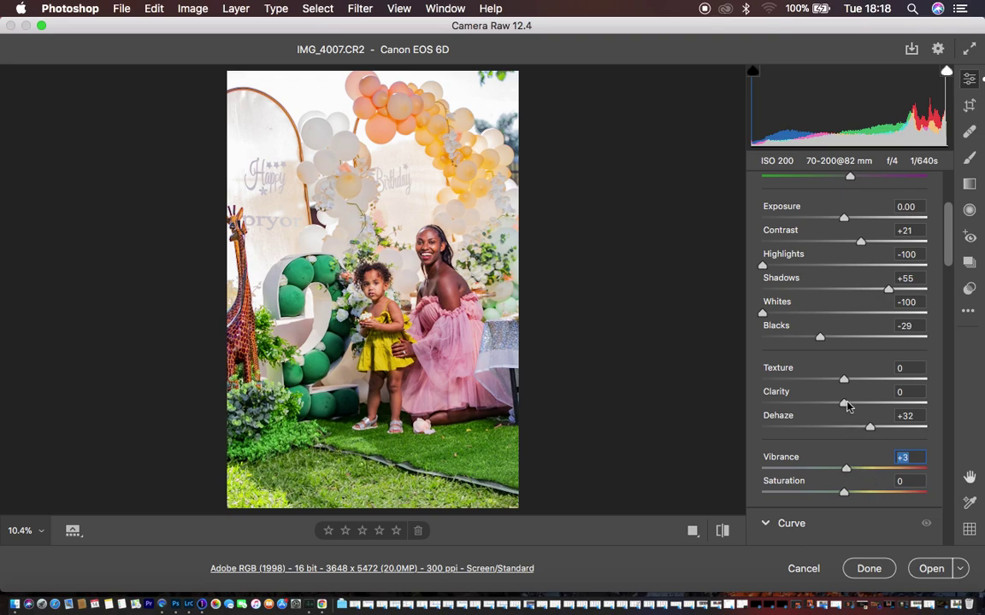
drag(847, 407, 847, 407)
- In the Color Mixer HSL Hue tab, set Reds to +6 and Oranges to +2
scroll(842, 398, down, 5)
scroll(842, 398, down, 6)
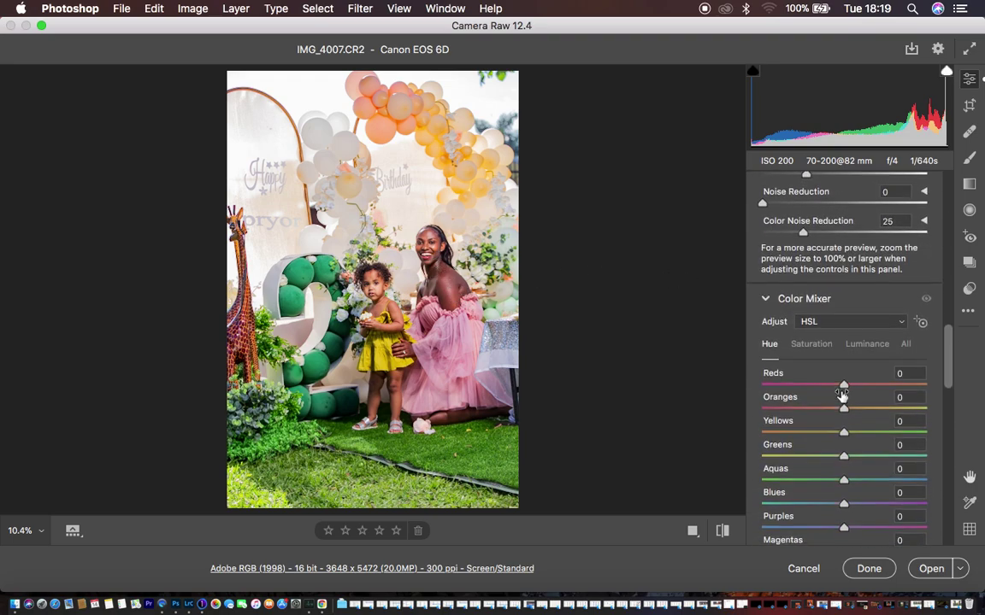
scroll(842, 395, down, 1)
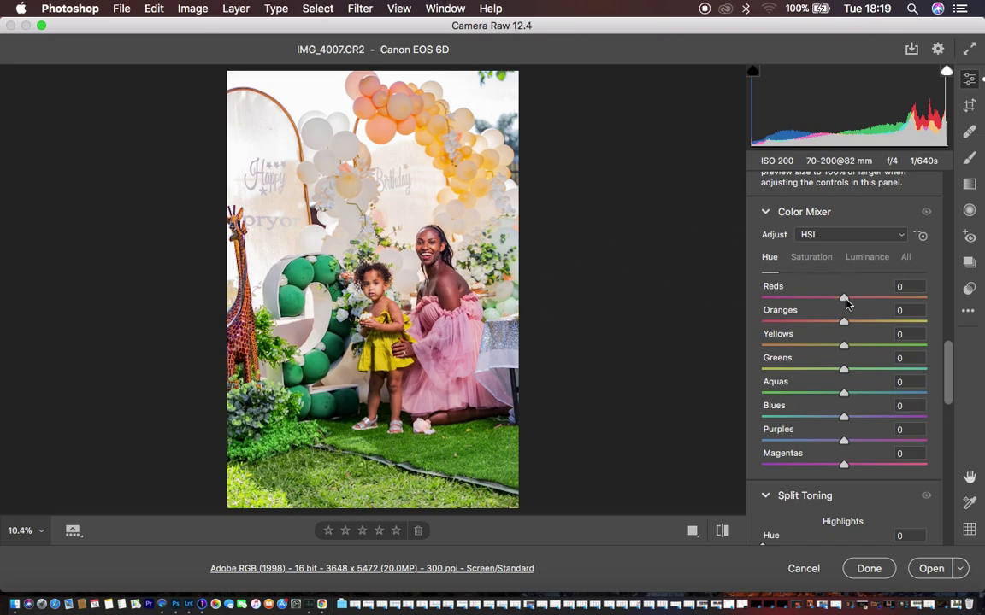
drag(845, 302, 850, 303)
drag(844, 322, 847, 322)
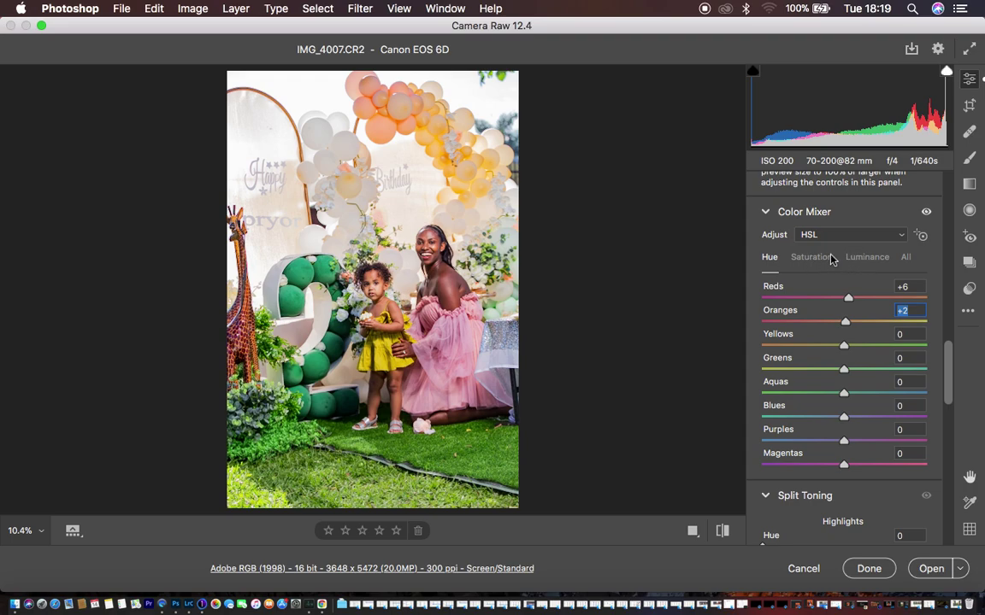
- On the Luminance tab, set Oranges to -4 and Greens to -27
click(865, 257)
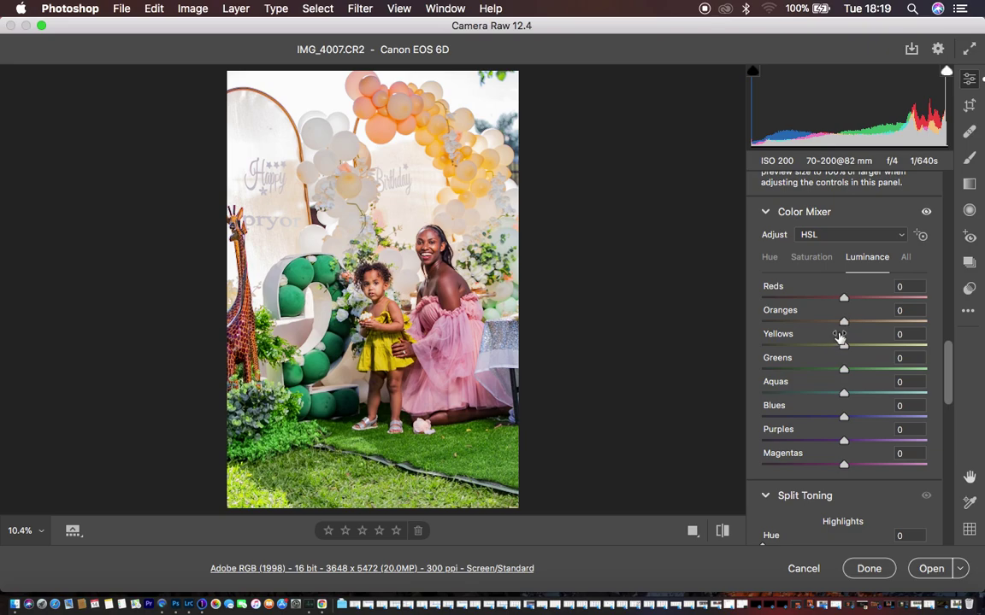
drag(845, 324, 841, 323)
drag(842, 370, 819, 373)
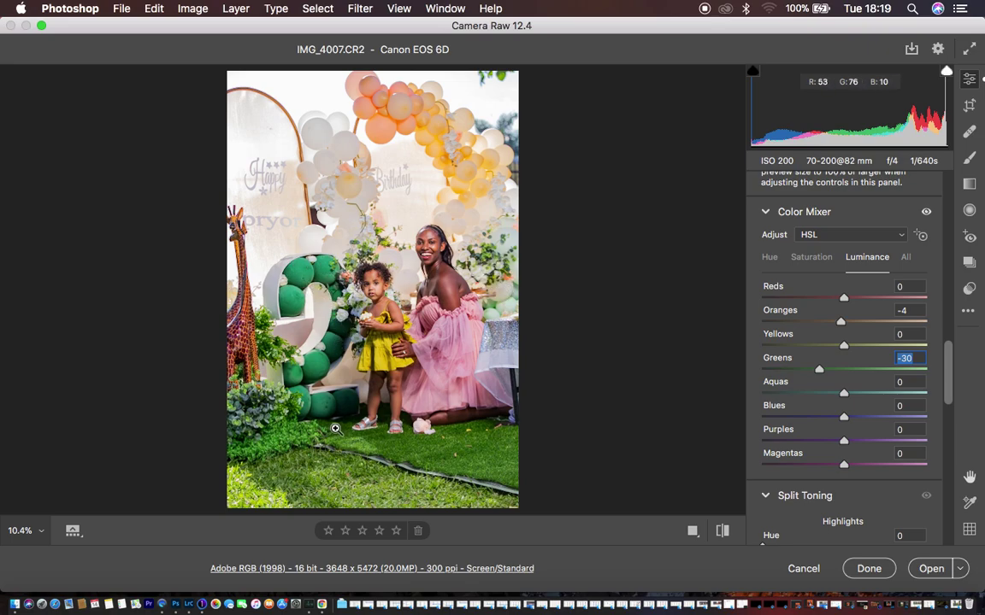
drag(818, 373, 822, 372)
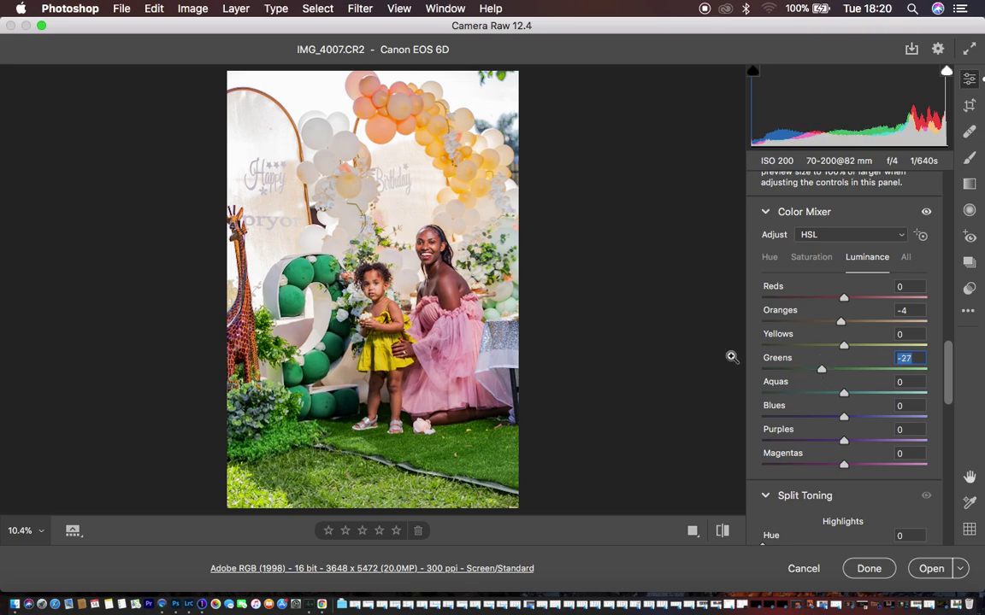
click(722, 531)
click(722, 531)
click(722, 531)
click(722, 531)
click(722, 530)
click(722, 531)
click(722, 531)
click(723, 531)
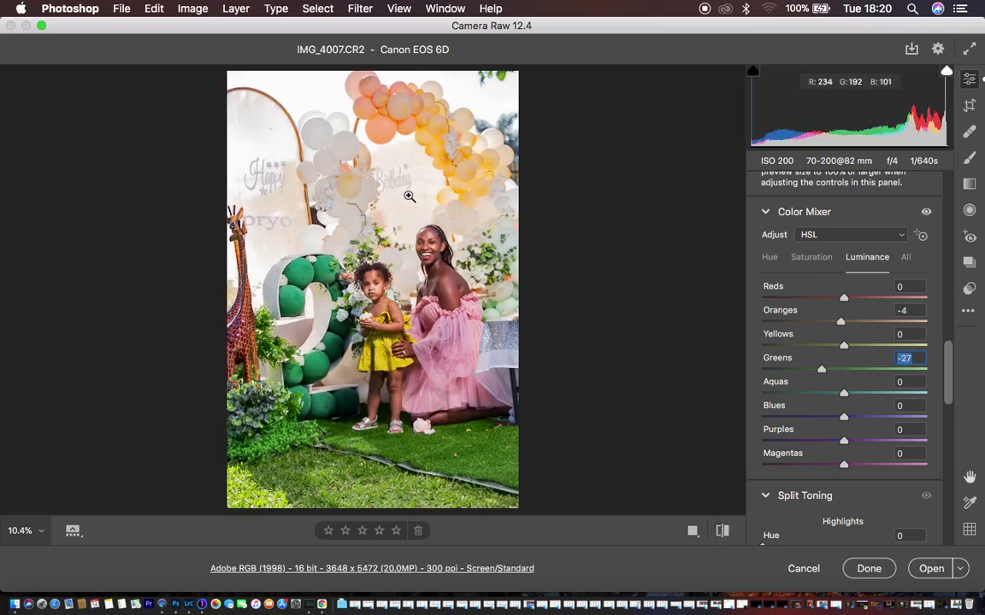